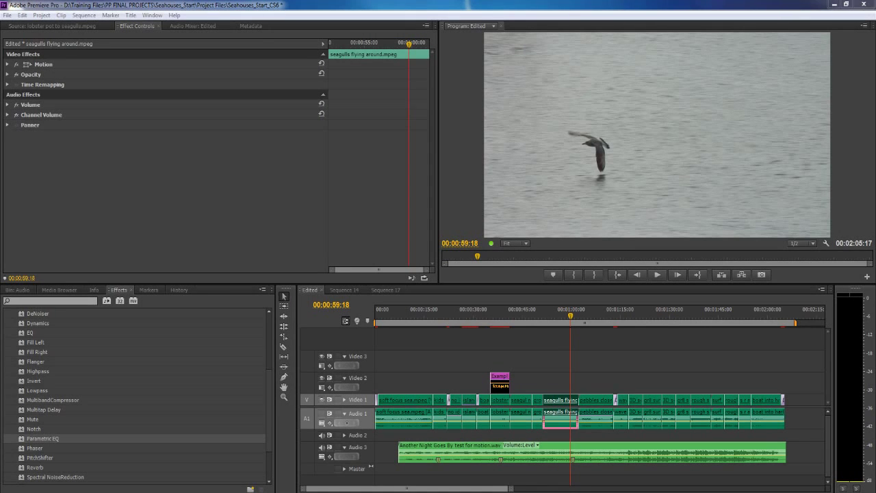
Select the 'Another Night Goes By test for motion.wav' clip on Audio 3 to show its Volume, Channel Volume and Panner effects
click(548, 447)
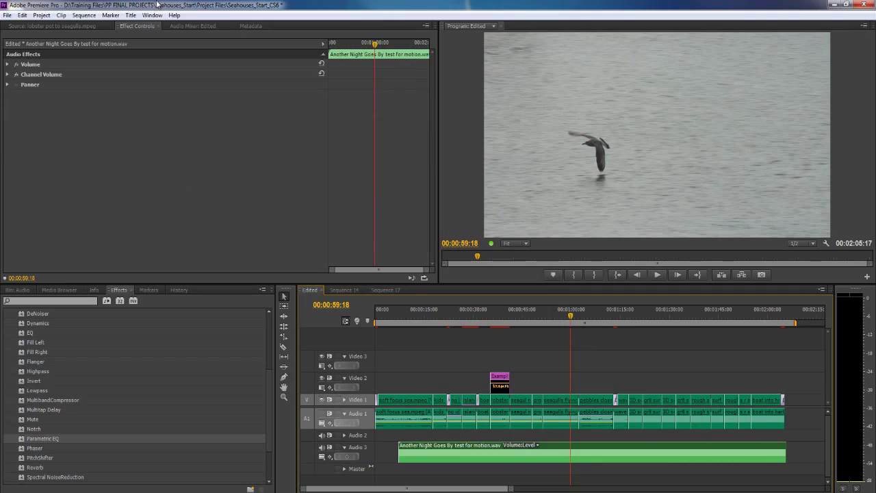
In the Audio Mixer, set track 3's Phaser, Parametric EQ and EQ slots and track 1's EQ slot to None
click(169, 26)
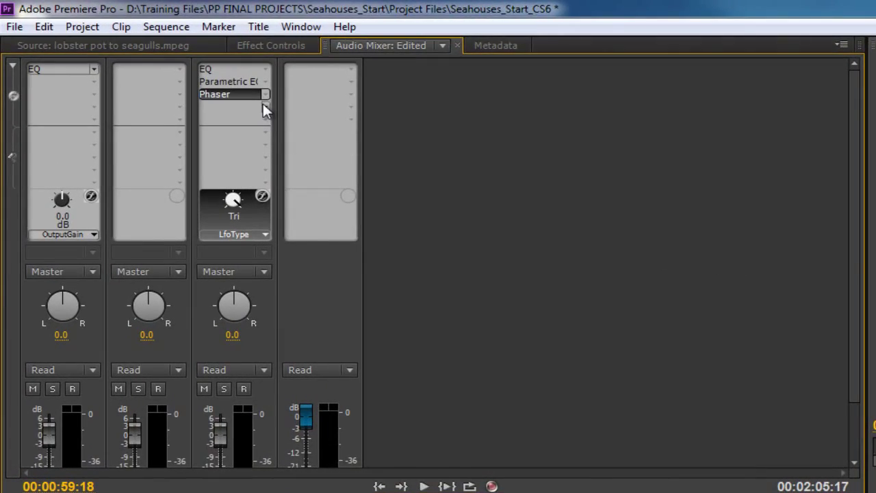
click(265, 95)
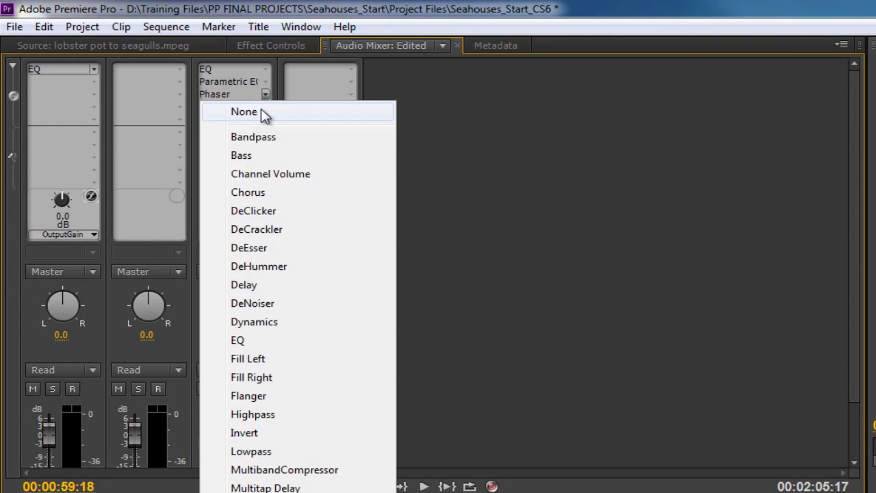
click(286, 112)
click(264, 84)
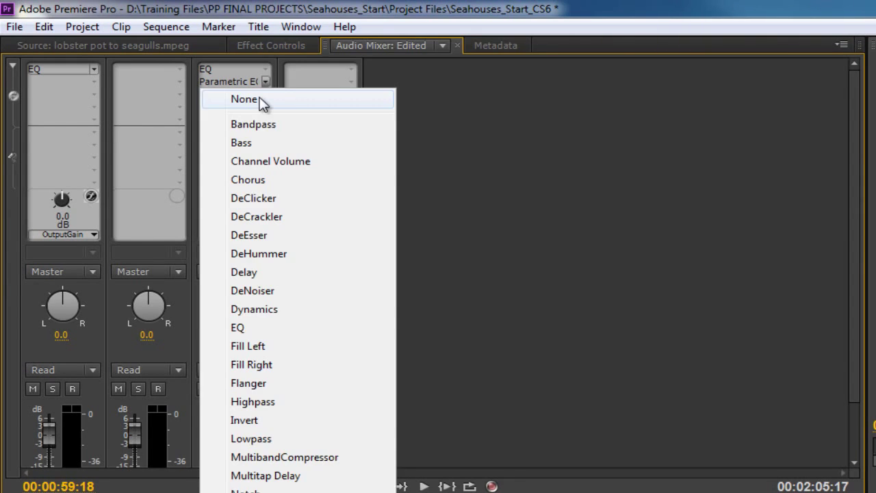
click(262, 102)
click(265, 72)
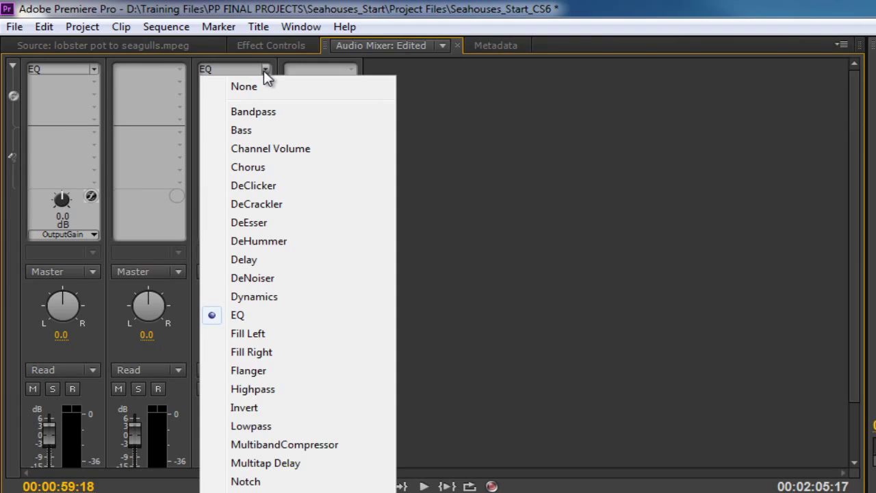
click(254, 87)
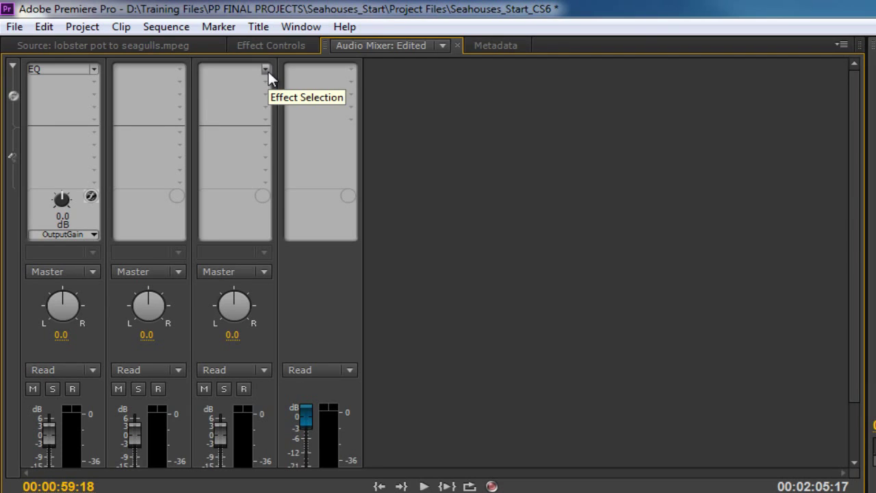
click(93, 70)
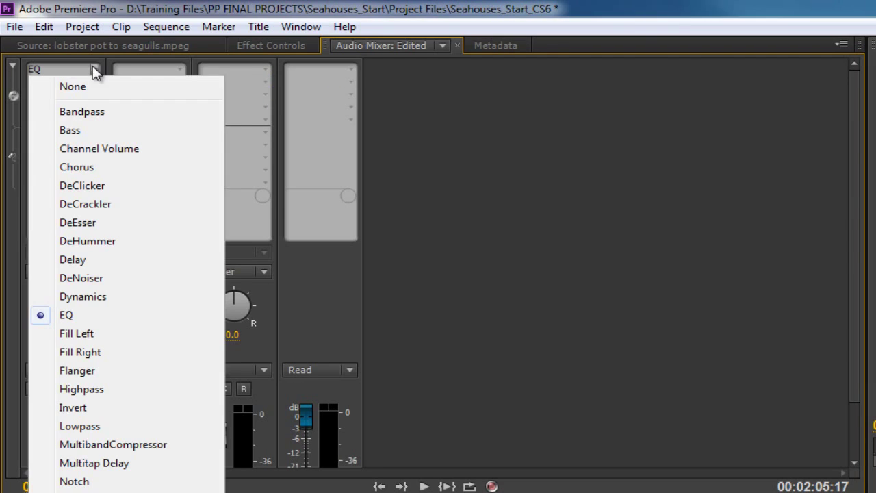
click(81, 85)
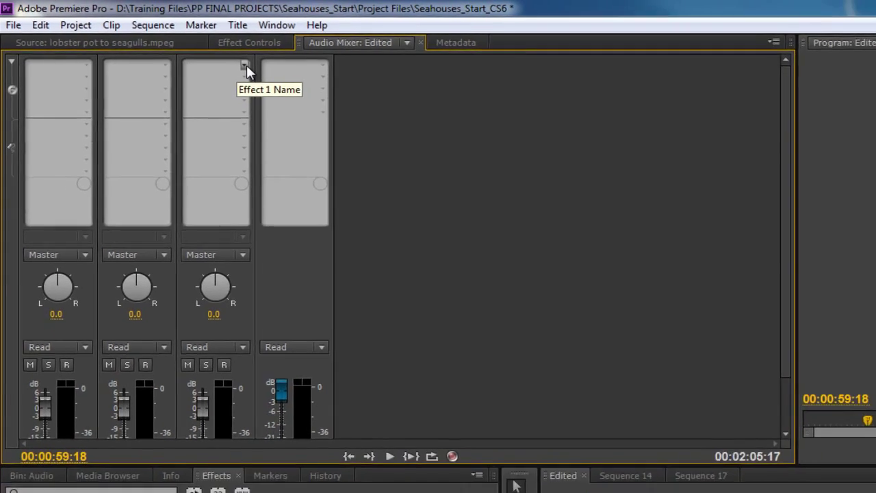
click(264, 70)
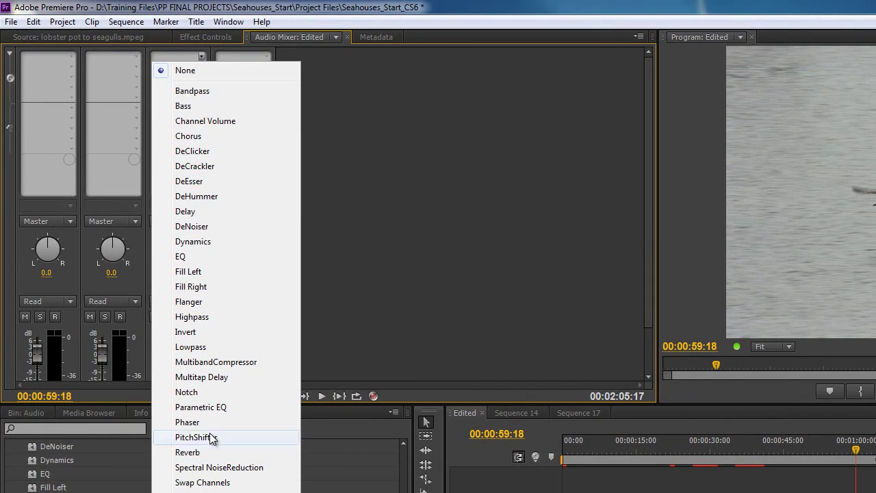
click(210, 411)
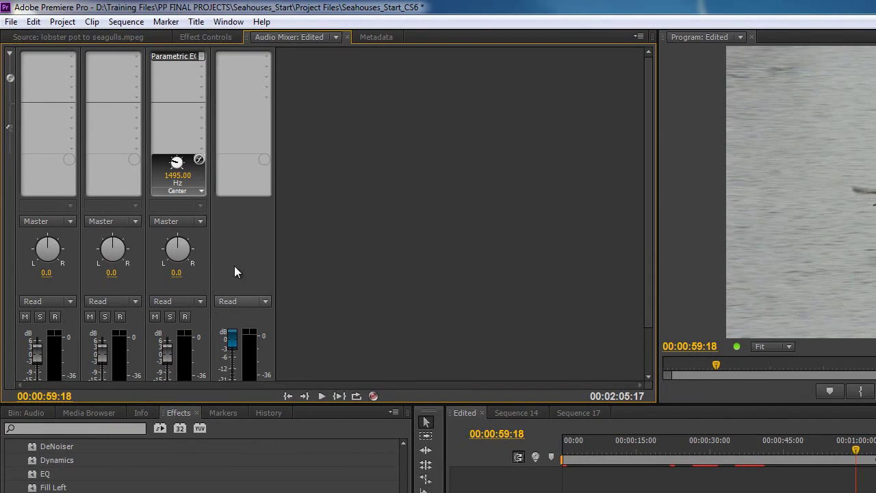
click(200, 191)
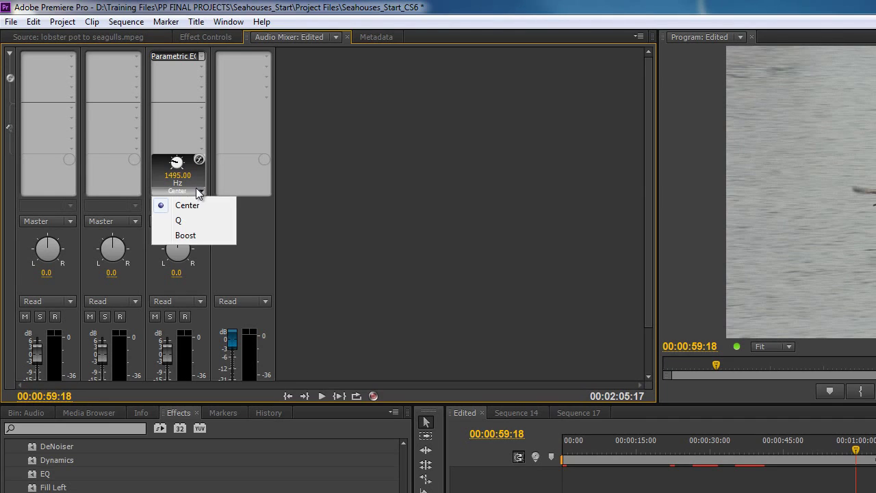
click(189, 234)
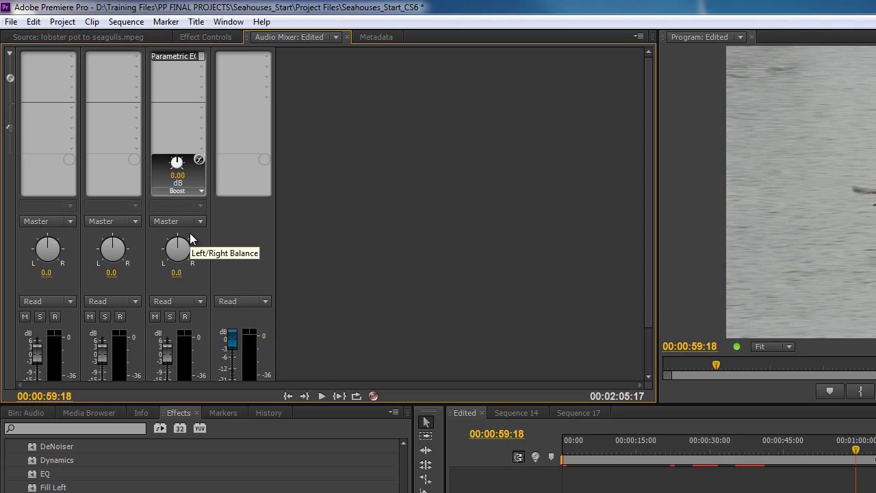
click(201, 58)
click(196, 69)
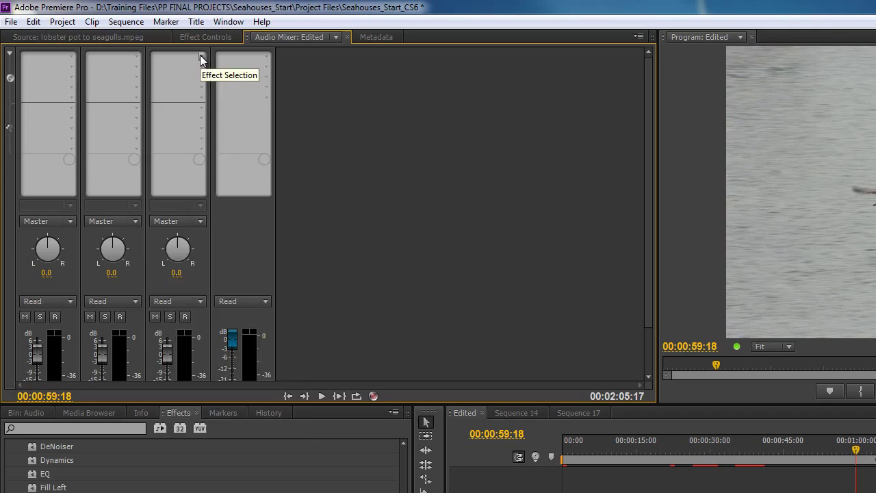
Show the effect list for track 3's first empty effect slot in the Audio Mixer
click(201, 58)
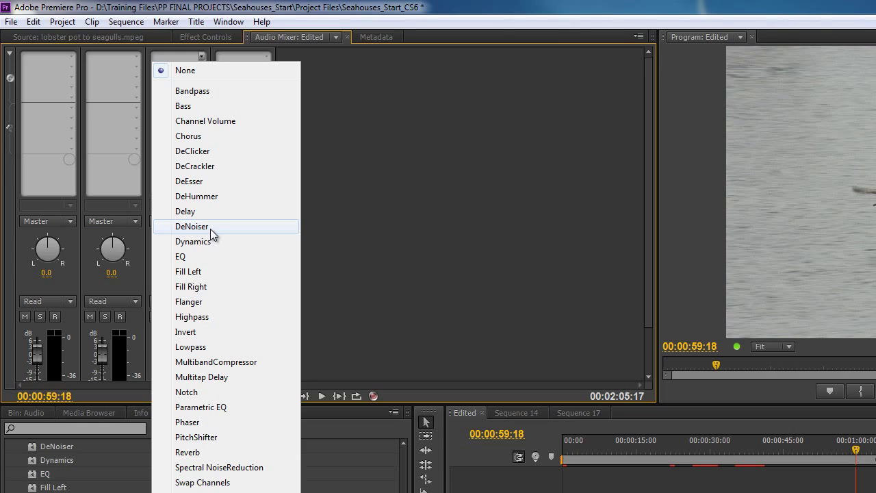
Add Chorus to track 3 and open its effect editor
click(198, 137)
right_click(175, 55)
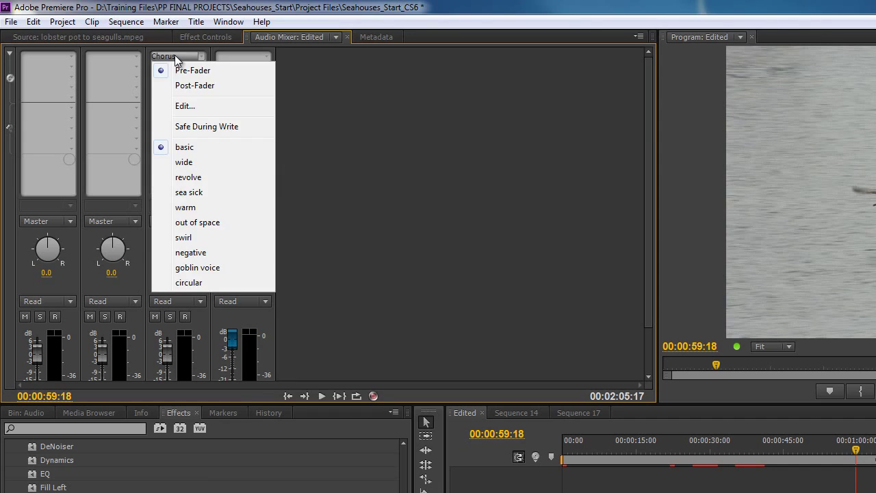
click(186, 107)
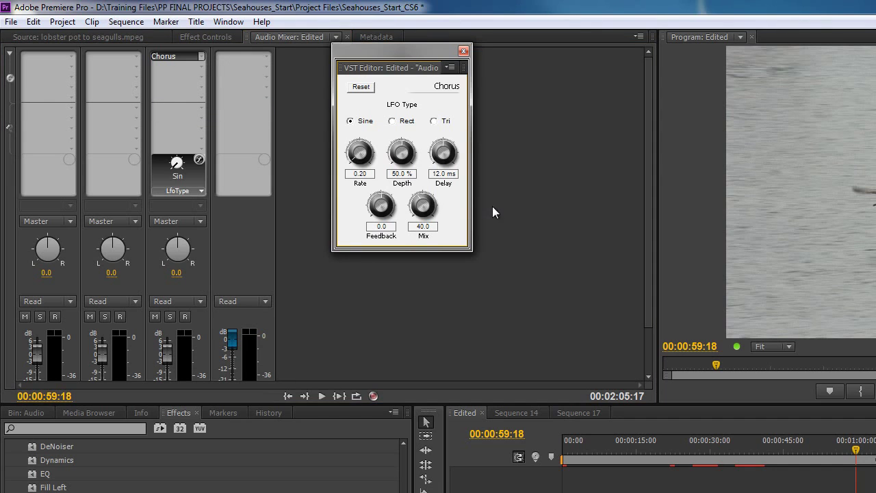
Apply the wide Chorus preset and play the sequence to hear it
right_click(183, 58)
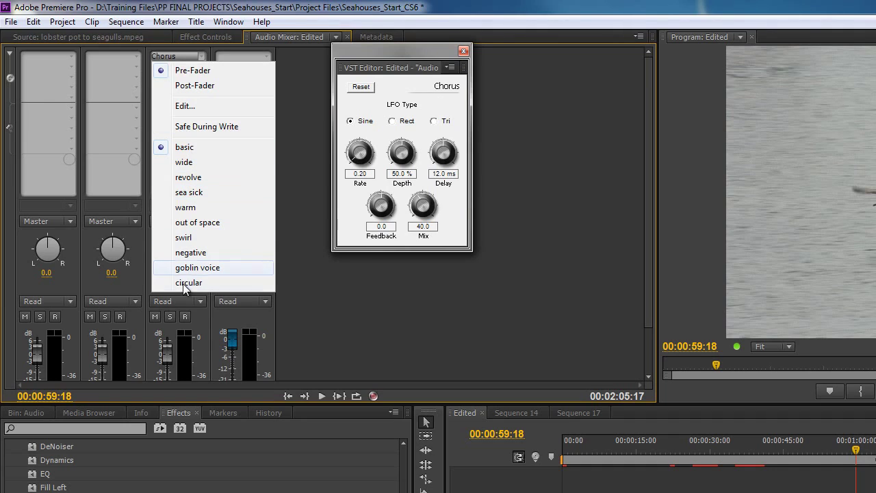
click(184, 163)
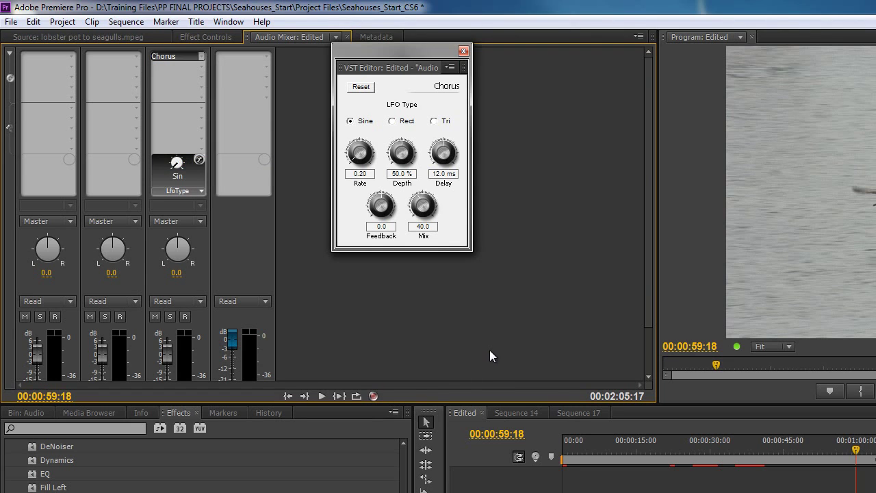
key(space)
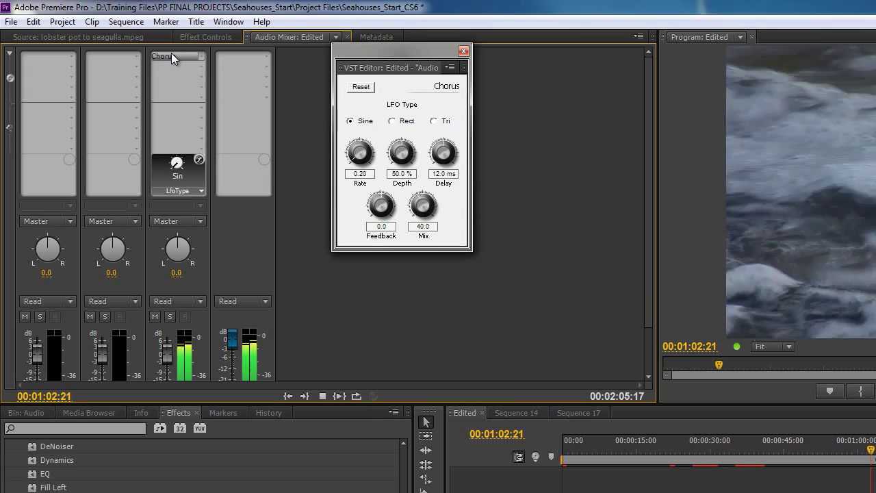
Try the sea sick preset, settle on swirl, stop playback and close the Chorus editor
right_click(171, 55)
click(189, 192)
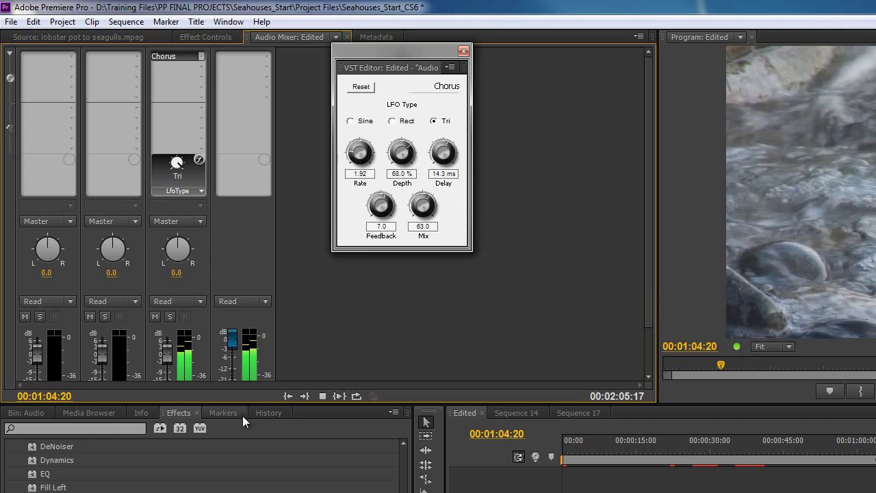
right_click(173, 58)
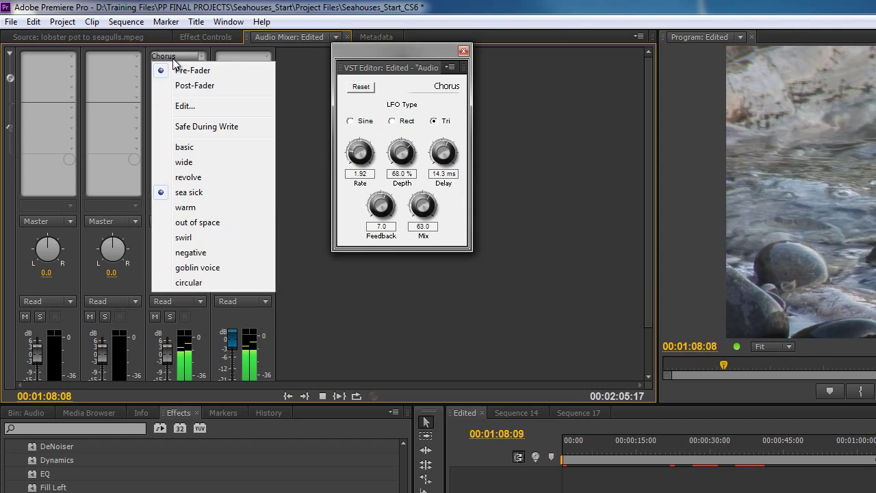
click(184, 243)
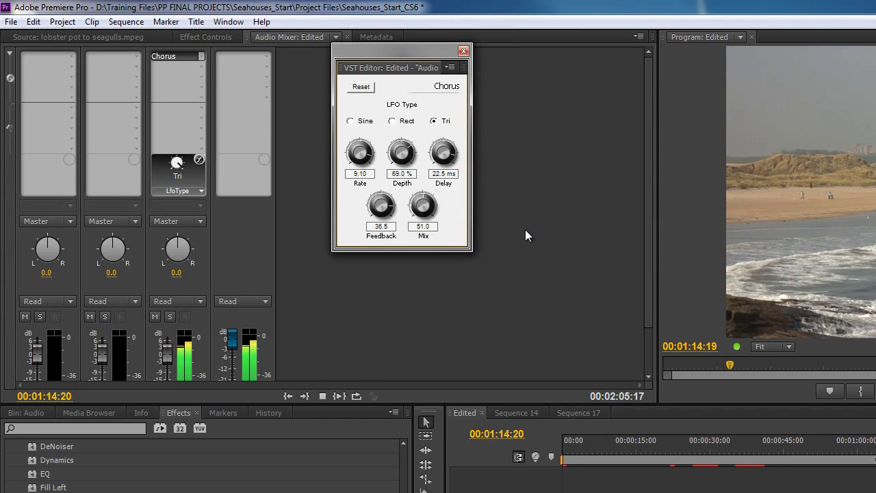
key(space)
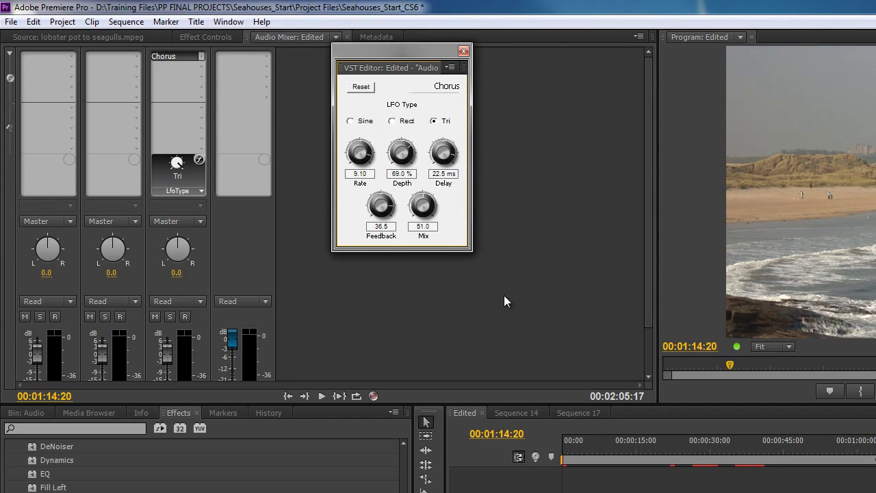
click(463, 51)
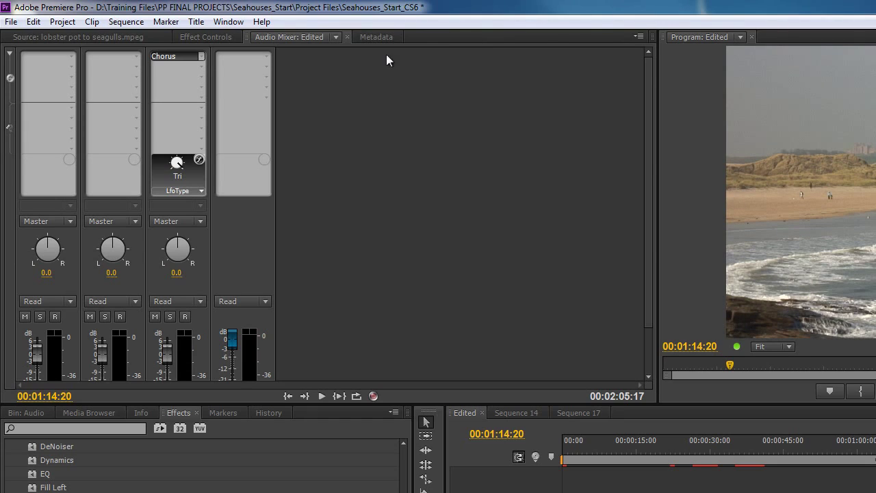
Swap track 3's Chorus for MultibandCompressor and open its editor
click(201, 56)
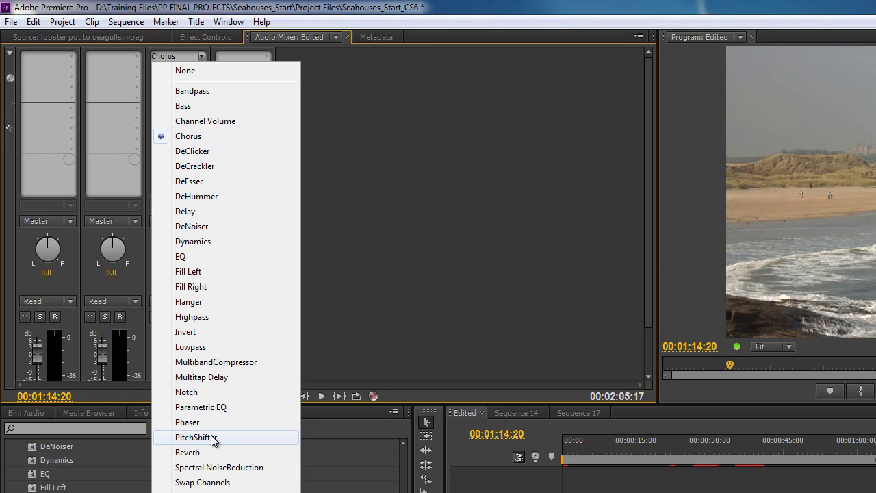
click(212, 362)
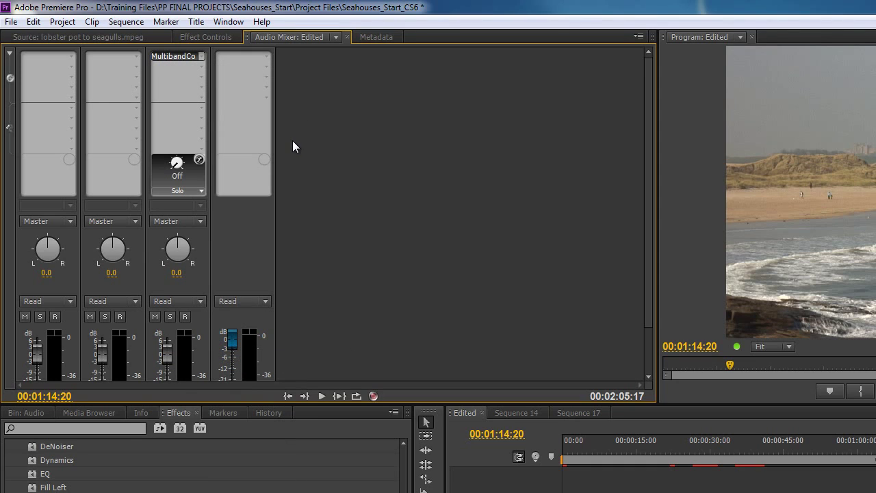
right_click(179, 59)
click(183, 107)
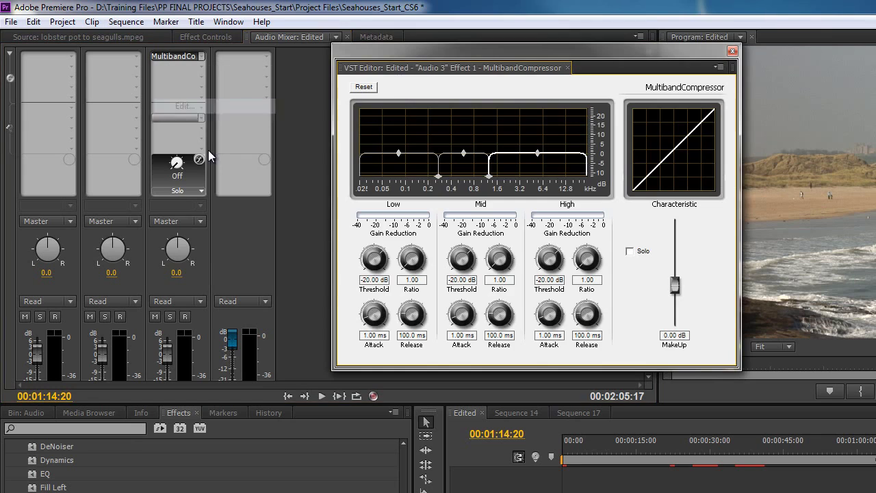
Apply the Telephone preset to the MultibandCompressor and play back to hear it
right_click(173, 58)
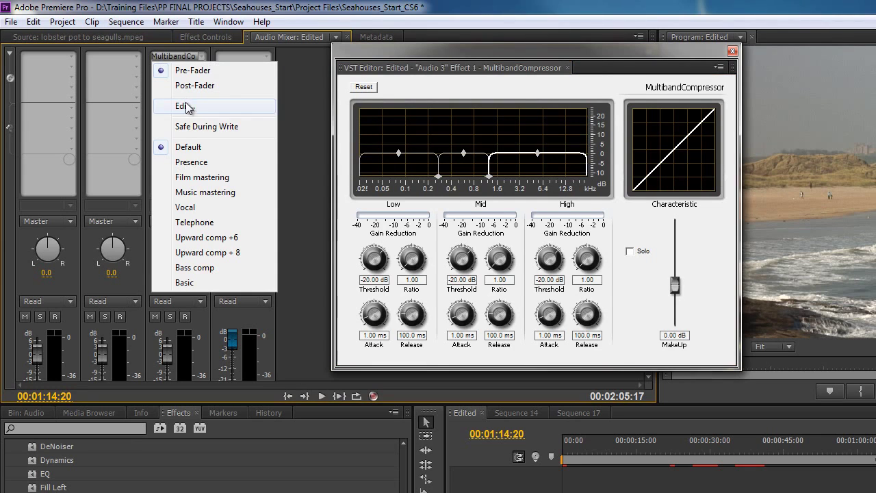
click(190, 226)
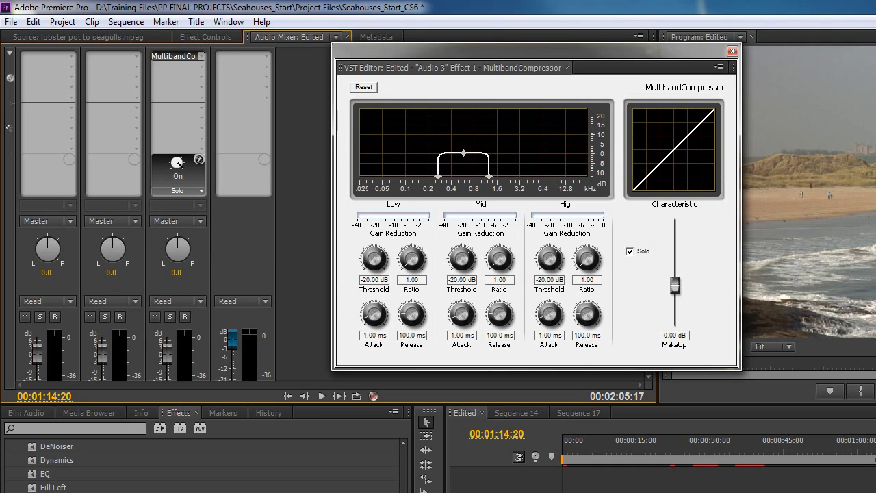
key(space)
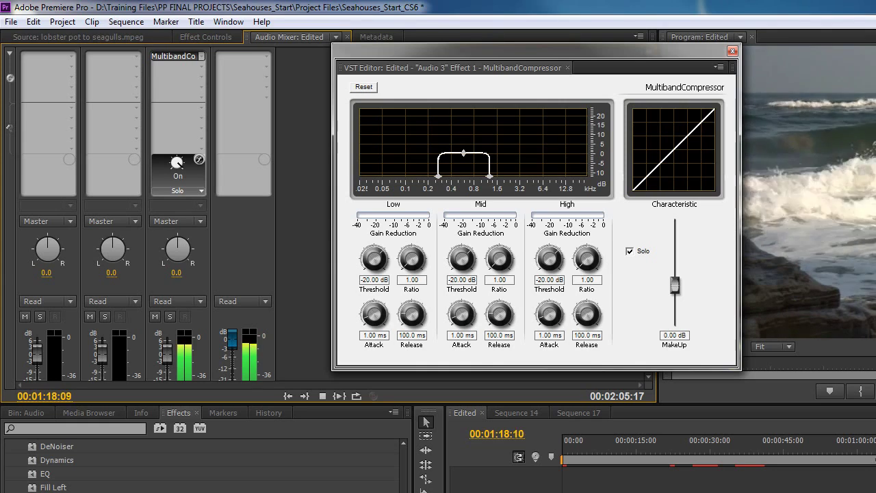
key(space)
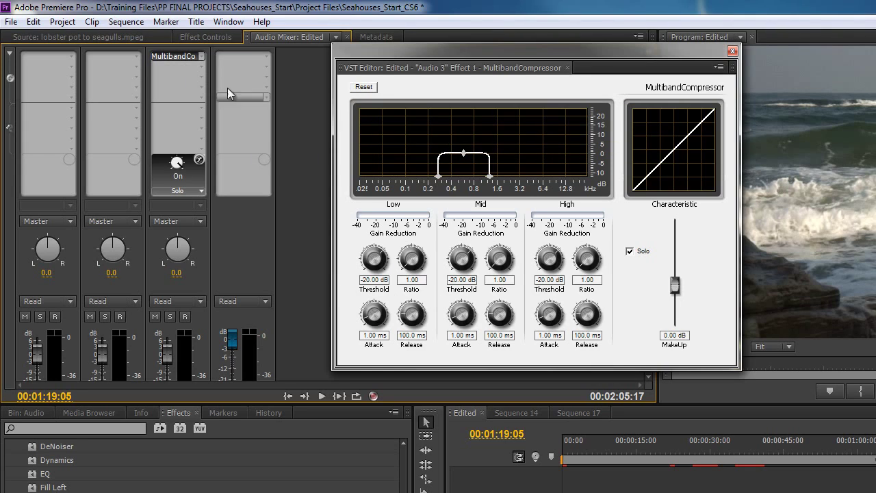
Dismiss the compressor's presets list and close the MultibandCompressor editor
right_click(162, 58)
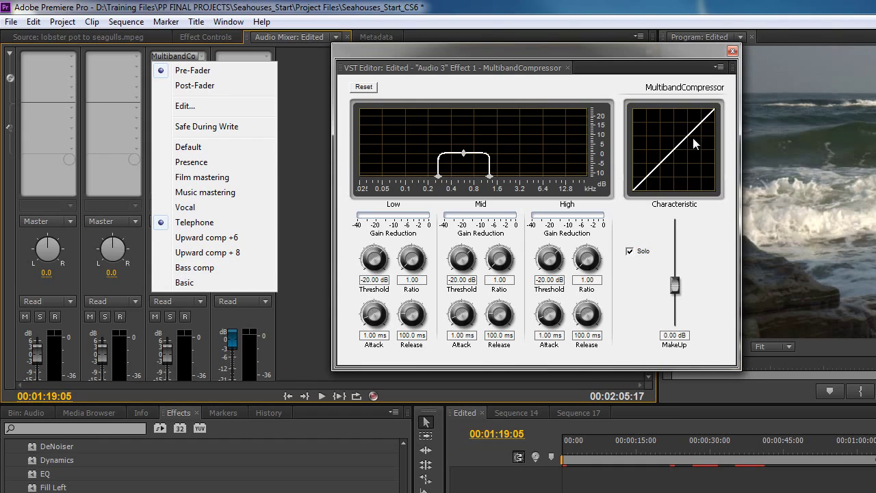
click(731, 52)
click(731, 52)
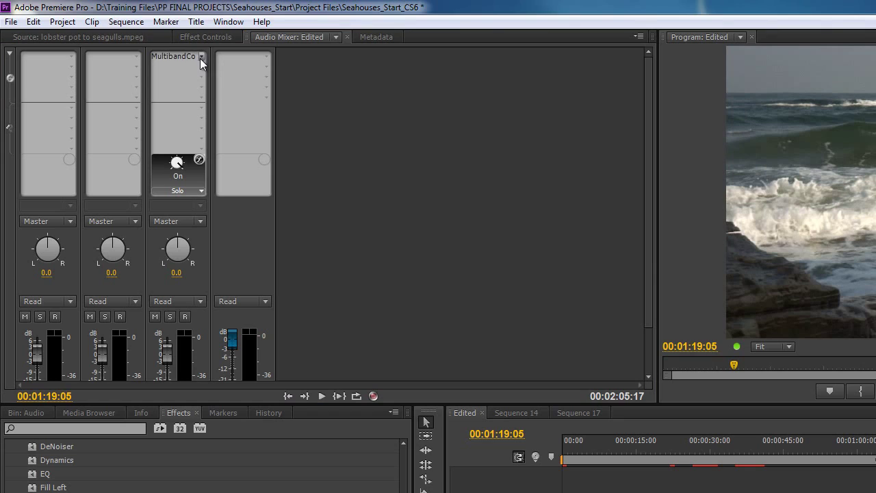
Replace track 3's MultibandCompressor with Dynamics and open the Dynamics editor
click(200, 56)
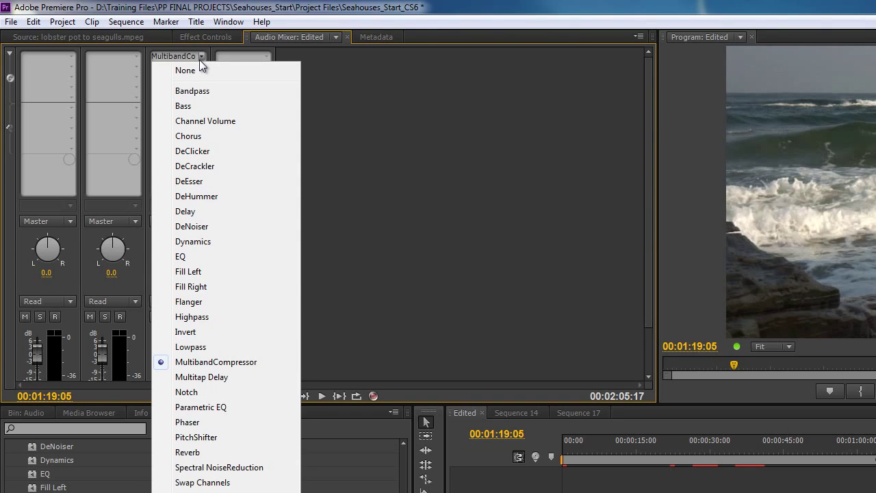
click(204, 243)
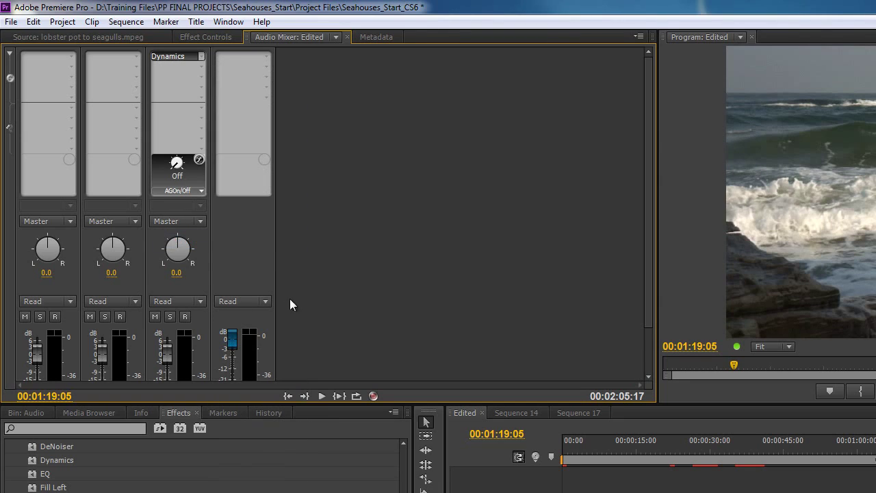
right_click(165, 58)
click(174, 107)
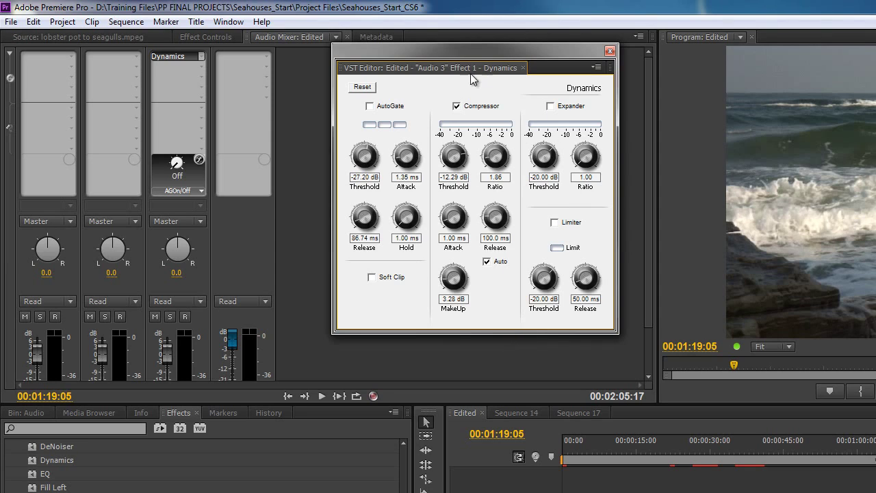
Look over the Dynamics presets without changing them, then list effects for the slot below Dynamics
right_click(174, 59)
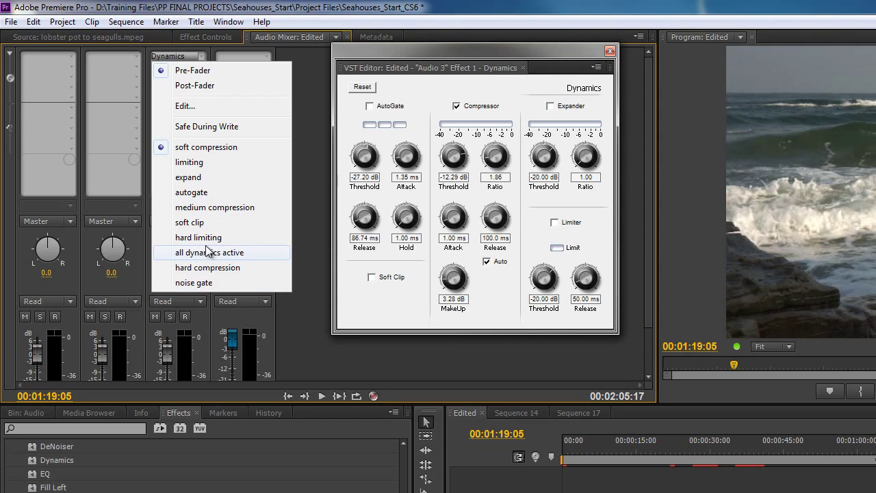
click(309, 174)
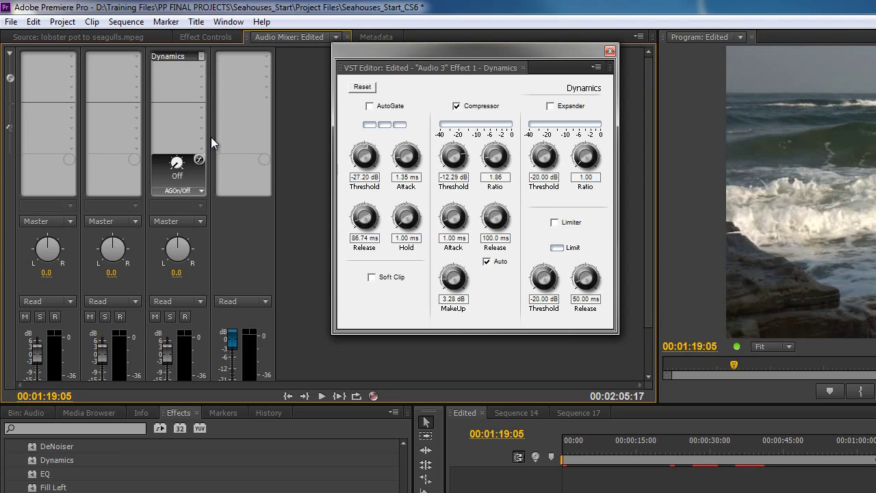
click(201, 67)
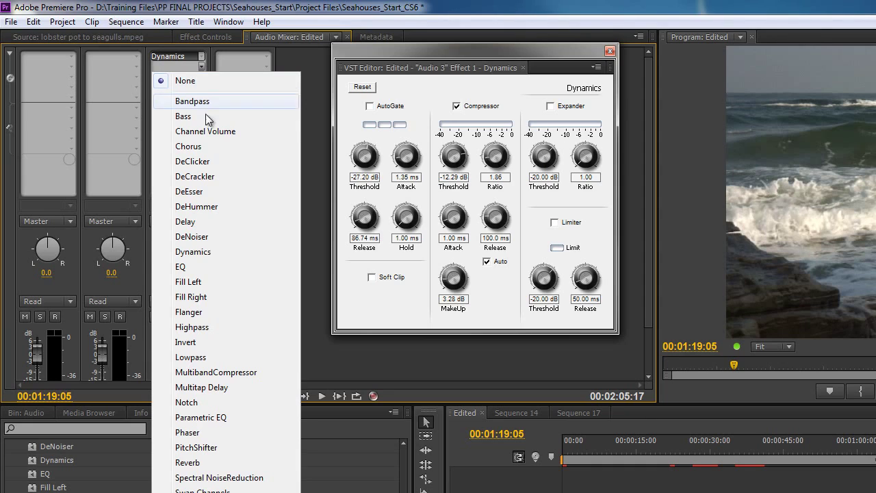